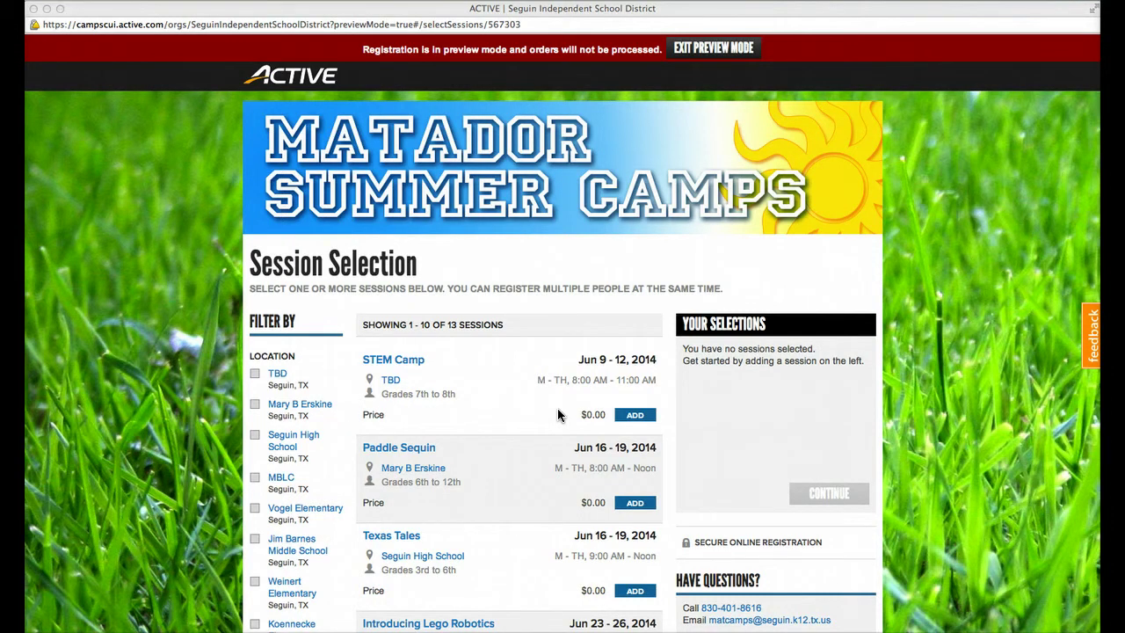
Step: Browse the camp sessions listed on the Session Selection page
{"action": "scroll", "coordinate": [557, 408], "scroll_direction": "down", "scroll_amount": 5}
{"action": "scroll", "coordinate": [615, 343], "scroll_direction": "up", "scroll_amount": 3}
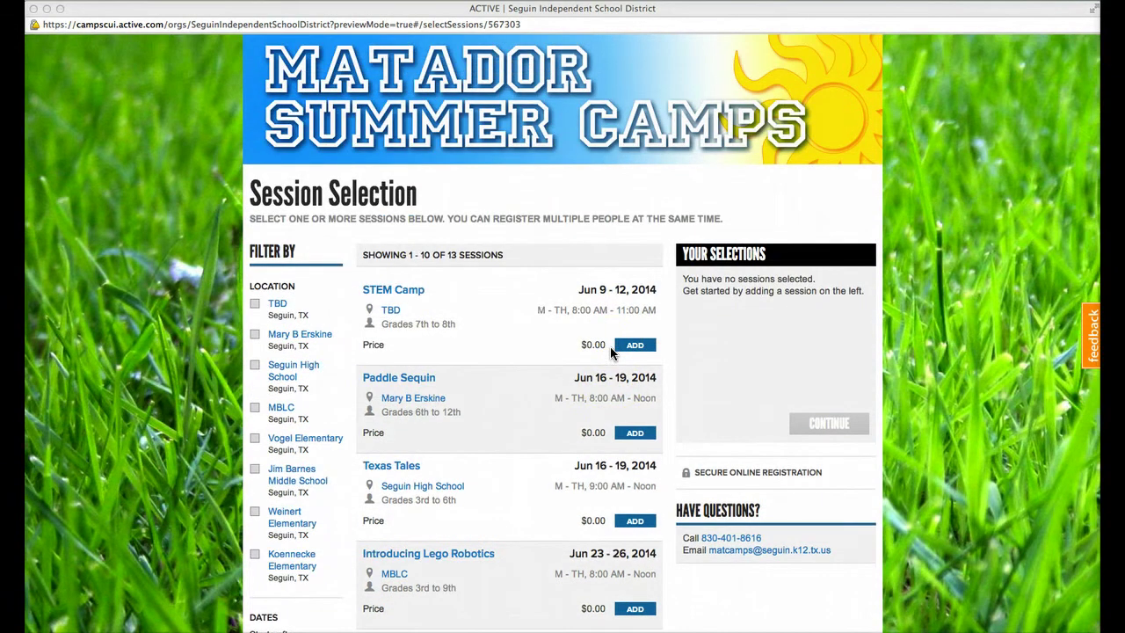
{"action": "scroll", "coordinate": [612, 351], "scroll_direction": "down", "scroll_amount": 2}
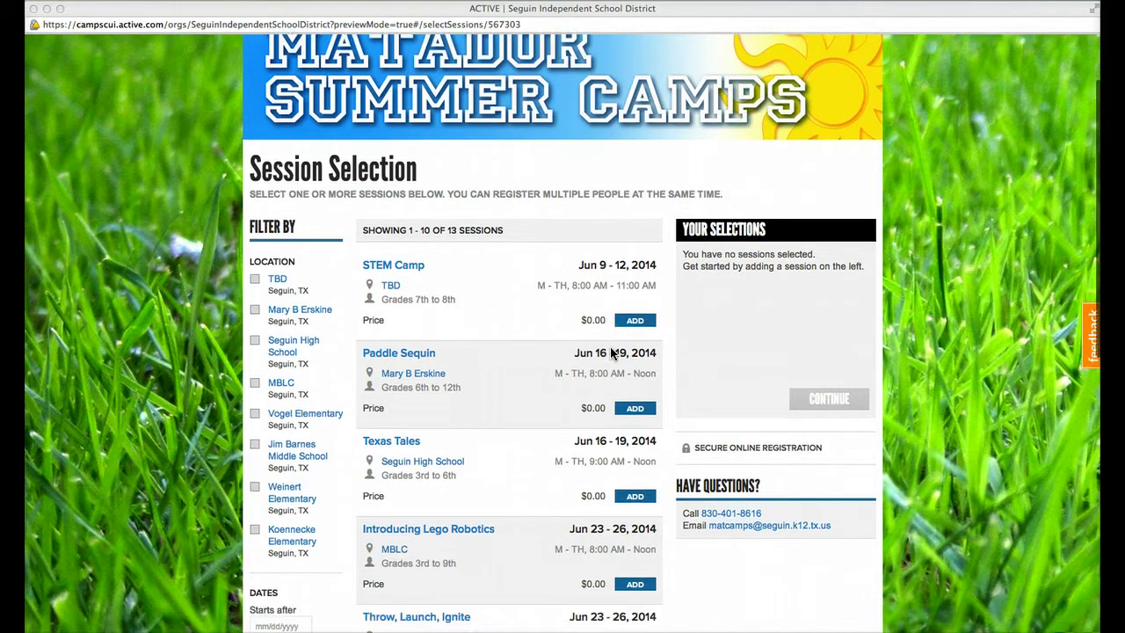
{"action": "scroll", "coordinate": [612, 351], "scroll_direction": "down", "scroll_amount": 5}
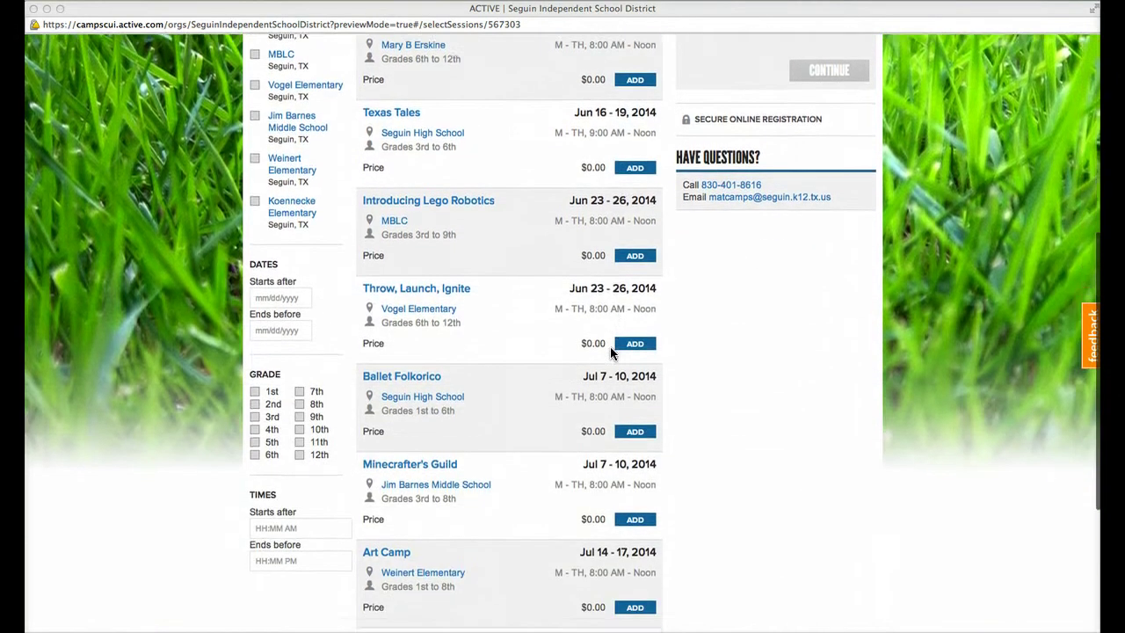
{"action": "scroll", "coordinate": [609, 346], "scroll_direction": "down", "scroll_amount": 3}
{"action": "scroll", "coordinate": [610, 346], "scroll_direction": "up", "scroll_amount": 1}
{"action": "left_click", "coordinate": [508, 286]}
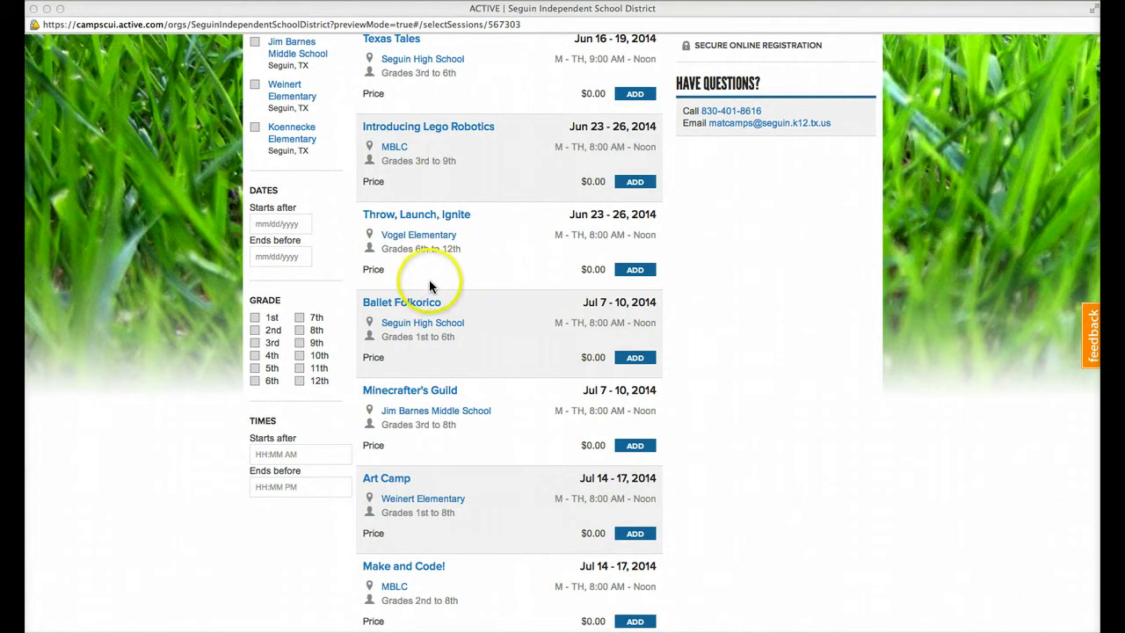
{"action": "scroll", "coordinate": [427, 279], "scroll_direction": "up", "scroll_amount": 1}
{"action": "left_click", "coordinate": [404, 285]}
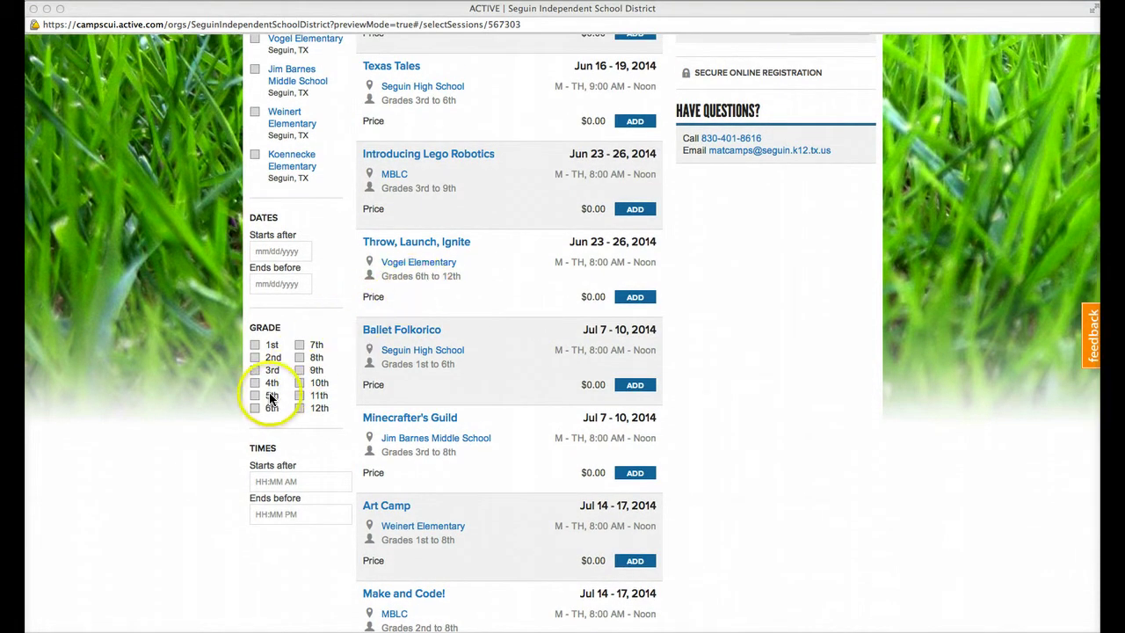
Step: Filter by 6th grade and scroll through the 11 matching sessions
{"action": "left_click", "coordinate": [255, 408]}
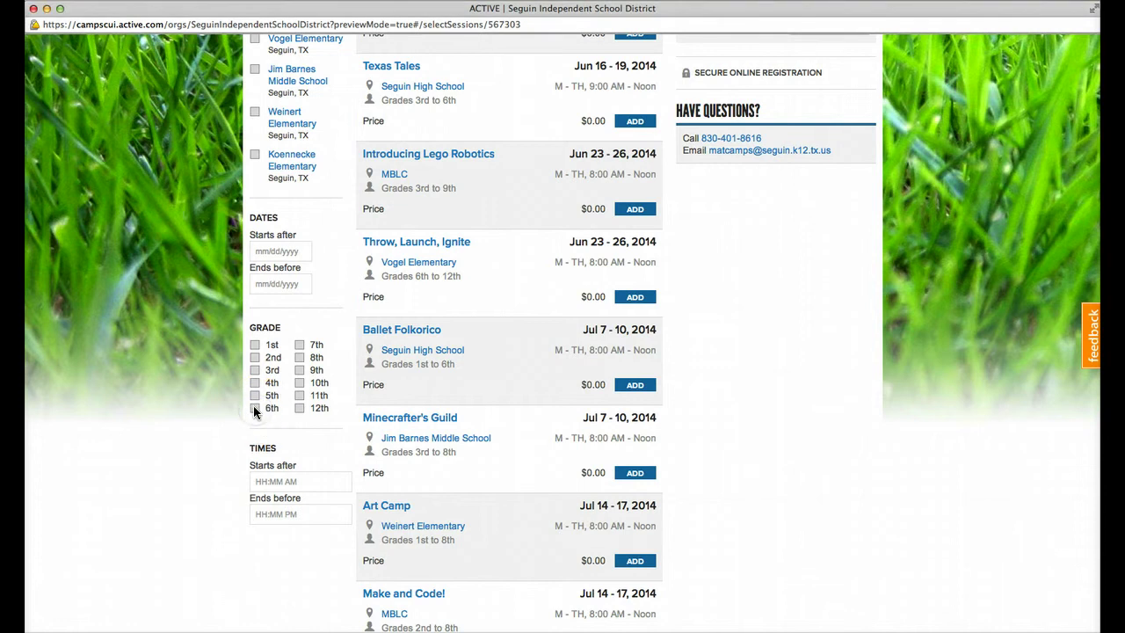
{"action": "scroll", "coordinate": [714, 356], "scroll_direction": "up", "scroll_amount": 10}
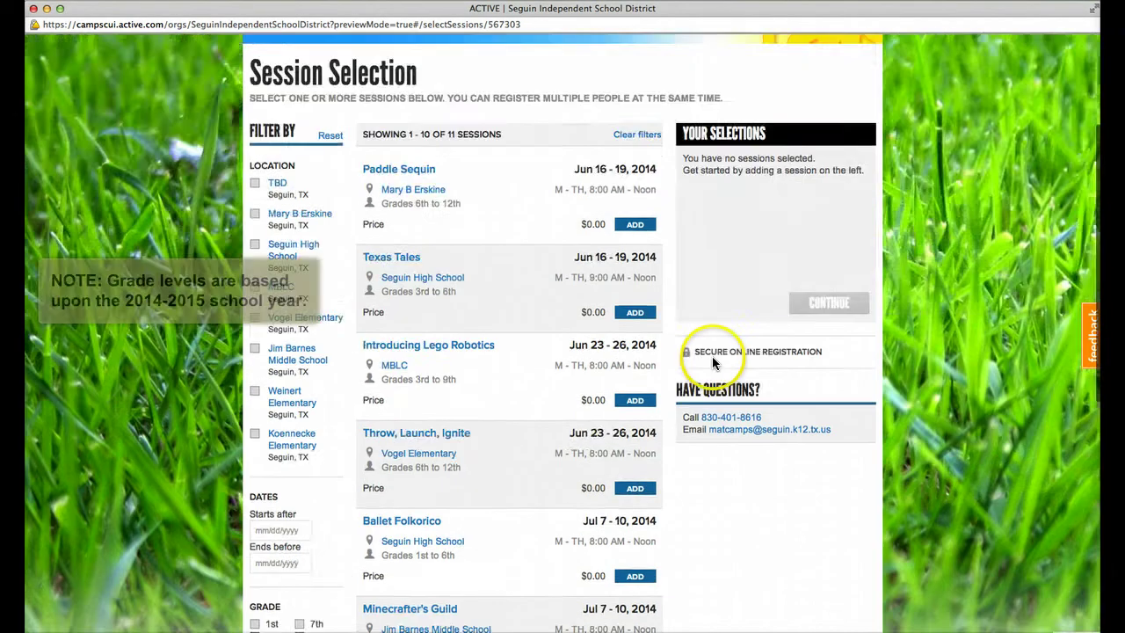
{"action": "scroll", "coordinate": [714, 363], "scroll_direction": "down", "scroll_amount": 15}
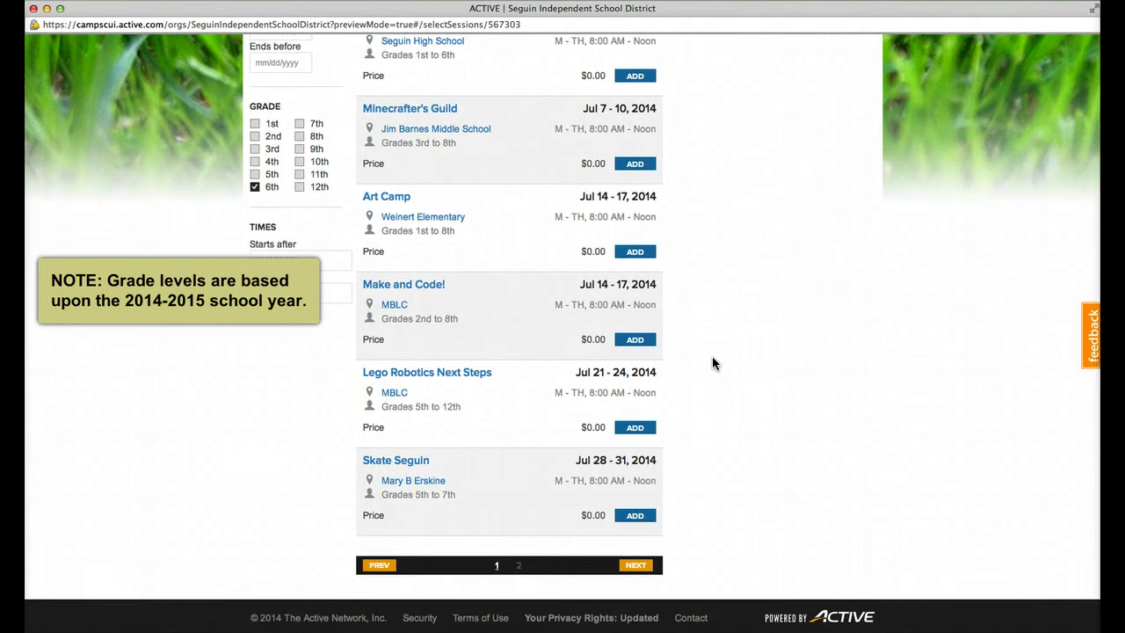
{"action": "scroll", "coordinate": [712, 363], "scroll_direction": "up", "scroll_amount": 5}
{"action": "scroll", "coordinate": [457, 454], "scroll_direction": "down", "scroll_amount": 2}
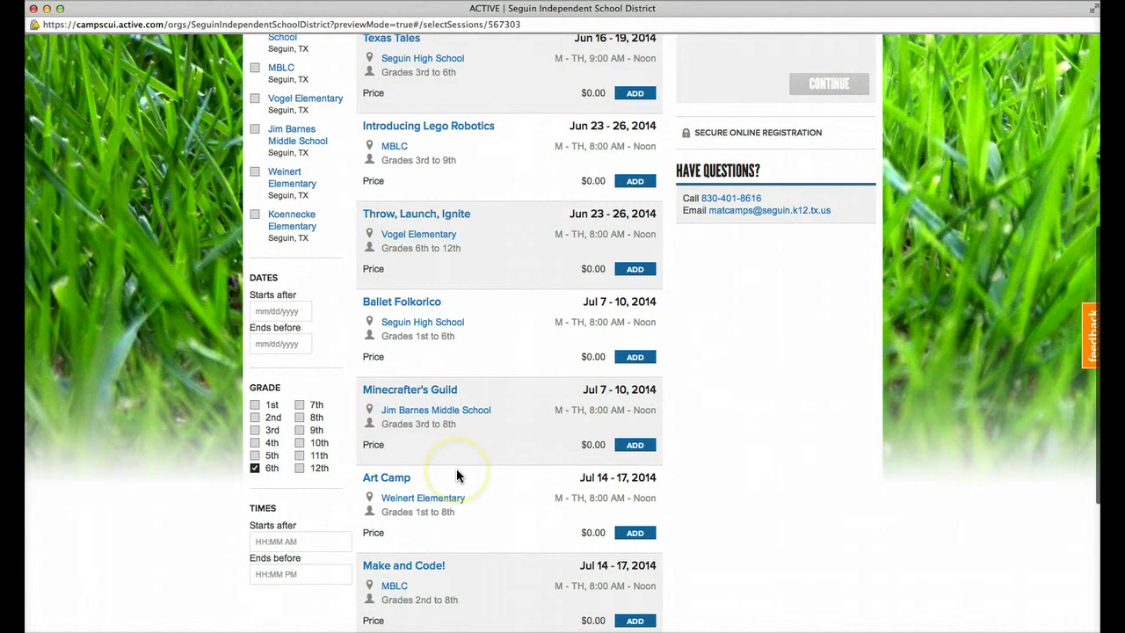
{"action": "scroll", "coordinate": [456, 474], "scroll_direction": "down", "scroll_amount": 2}
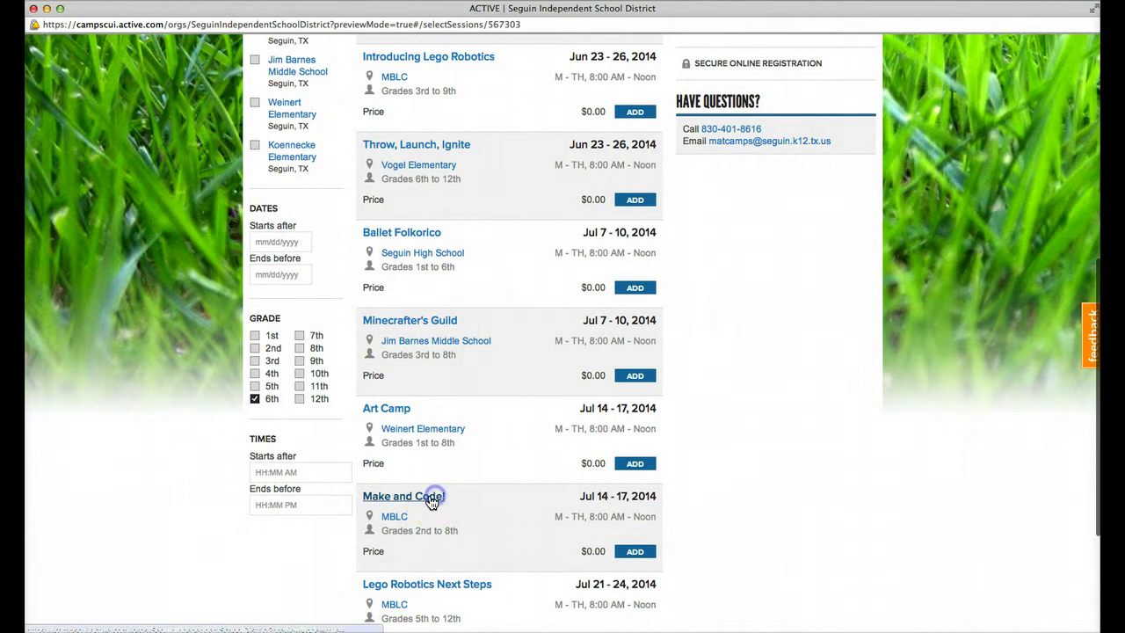
Step: Preview Make and Code!, then add Throw, Launch, Ignite (Jun 23–26, 2014) with quantity 1
{"action": "left_click", "coordinate": [432, 497]}
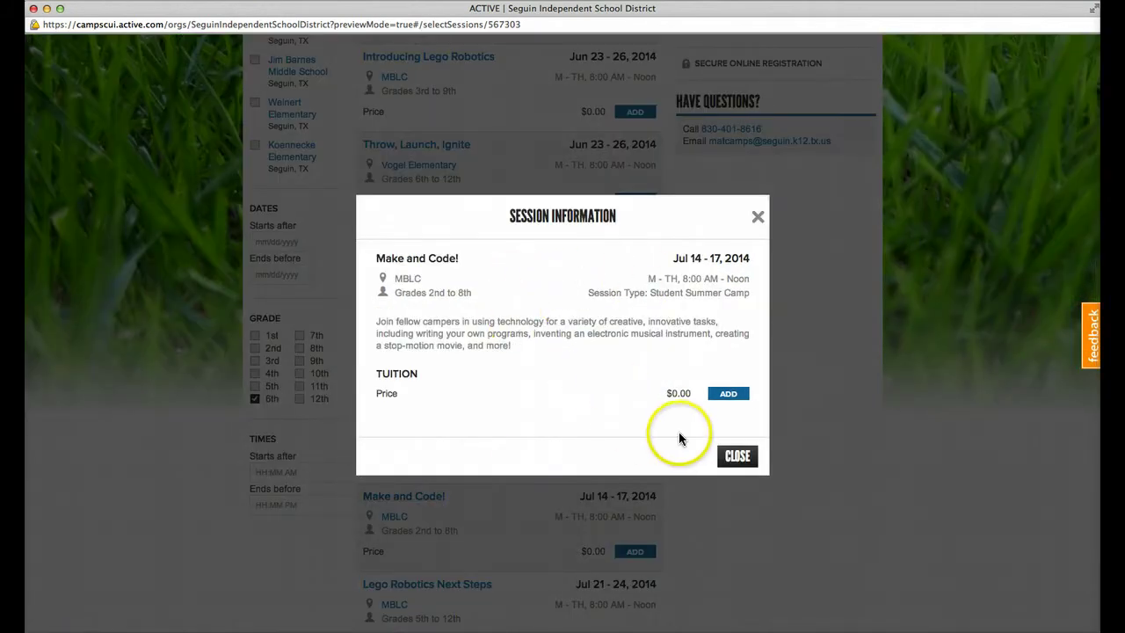
{"action": "left_click", "coordinate": [739, 459]}
{"action": "left_click", "coordinate": [403, 144]}
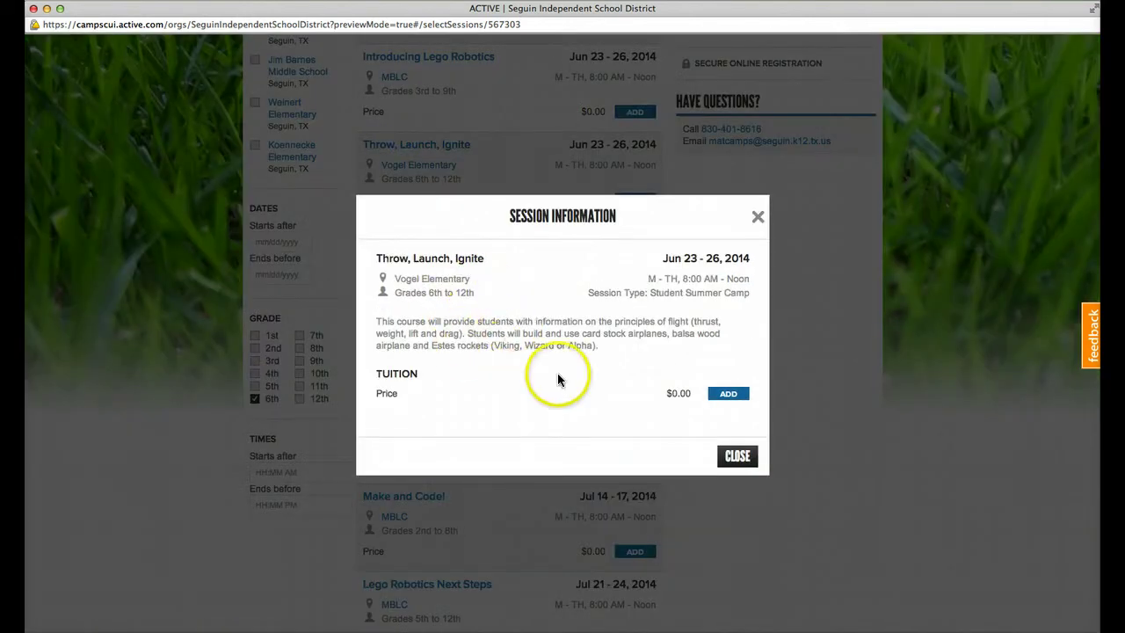
{"action": "left_click", "coordinate": [741, 396]}
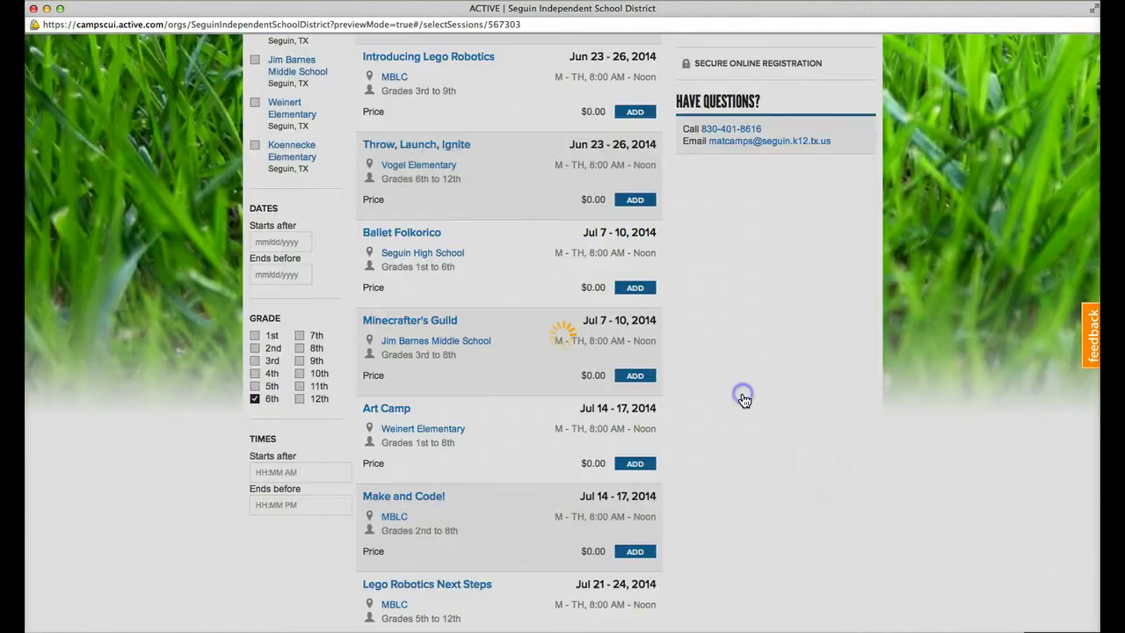
{"action": "scroll", "coordinate": [409, 339], "scroll_direction": "down", "scroll_amount": 3}
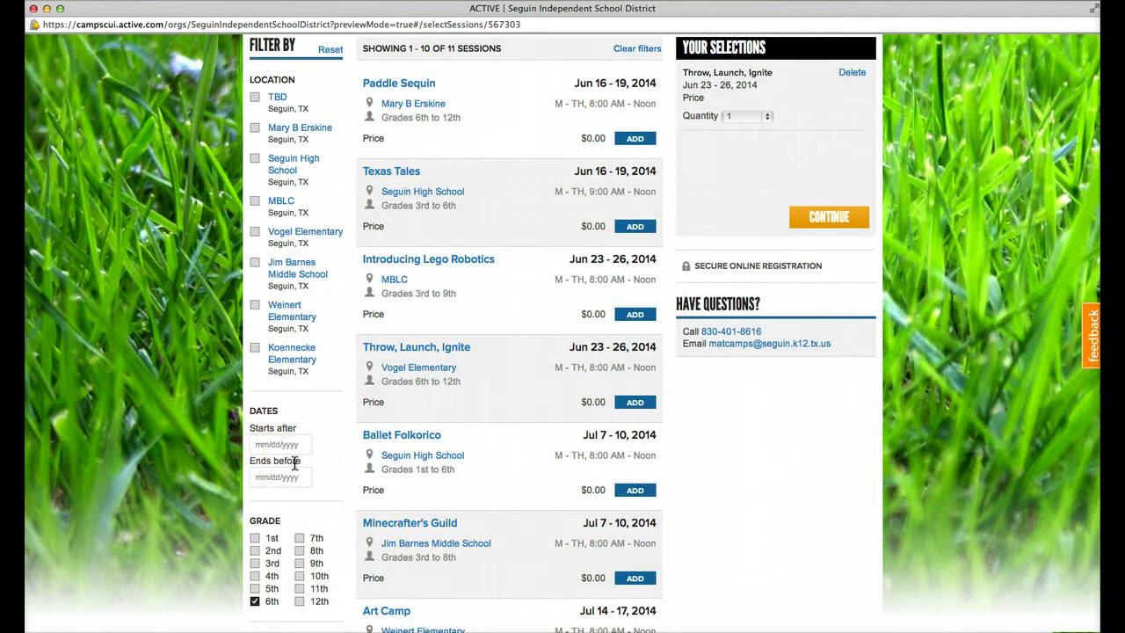
{"action": "left_click", "coordinate": [284, 477]}
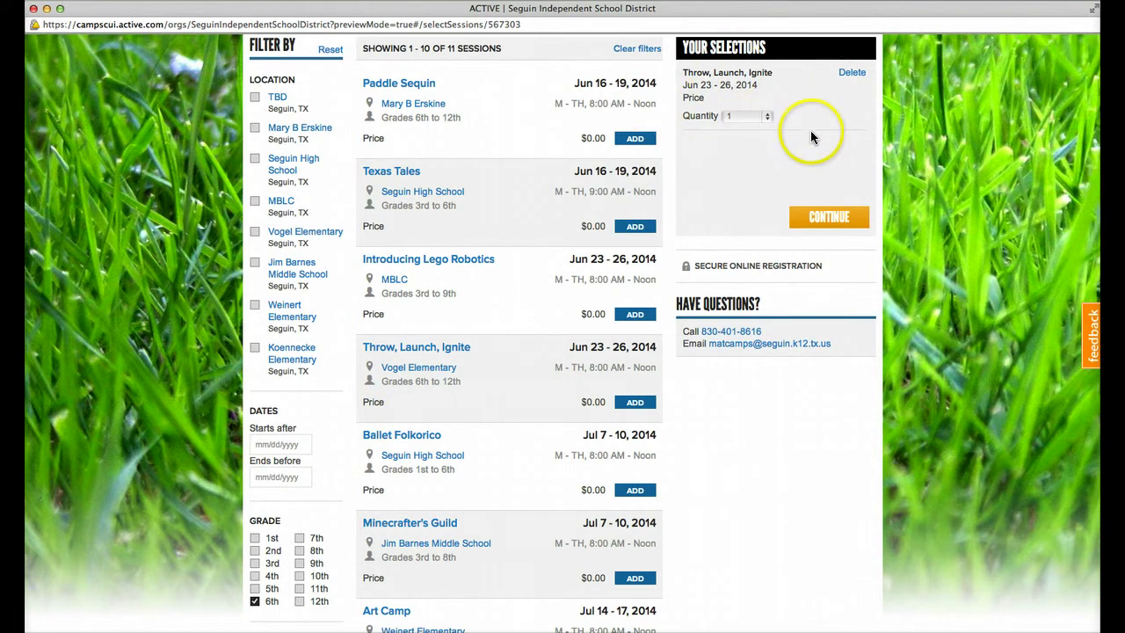
Step: Proceed to registration and look up the account by the registrant's e-mail address
{"action": "left_click", "coordinate": [830, 219]}
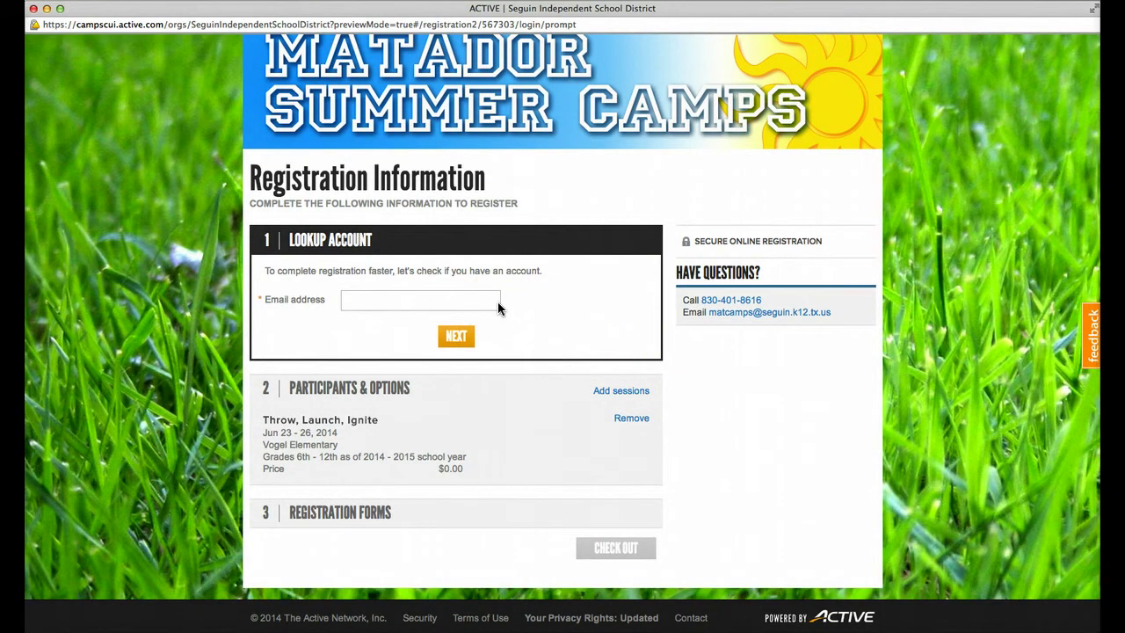
{"action": "type", "text": "fred@email.com"}
{"action": "left_click", "coordinate": [468, 339]}
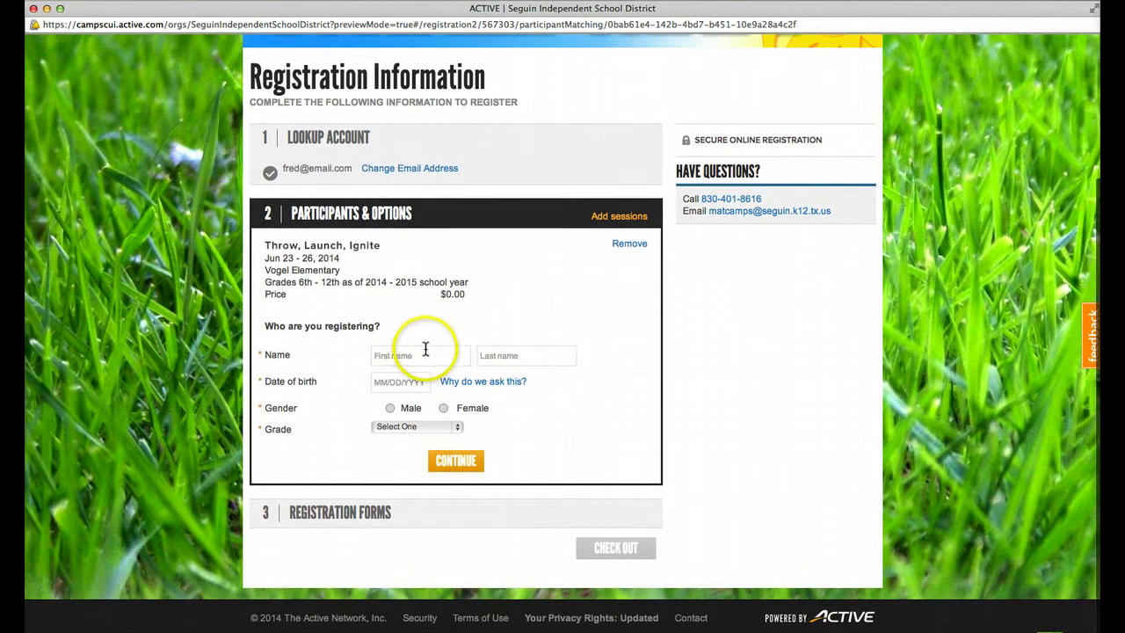
Step: Enter the participant's full name and birth date, Male, 6th grade, and confirm guardianship
{"action": "left_click", "coordinate": [428, 352]}
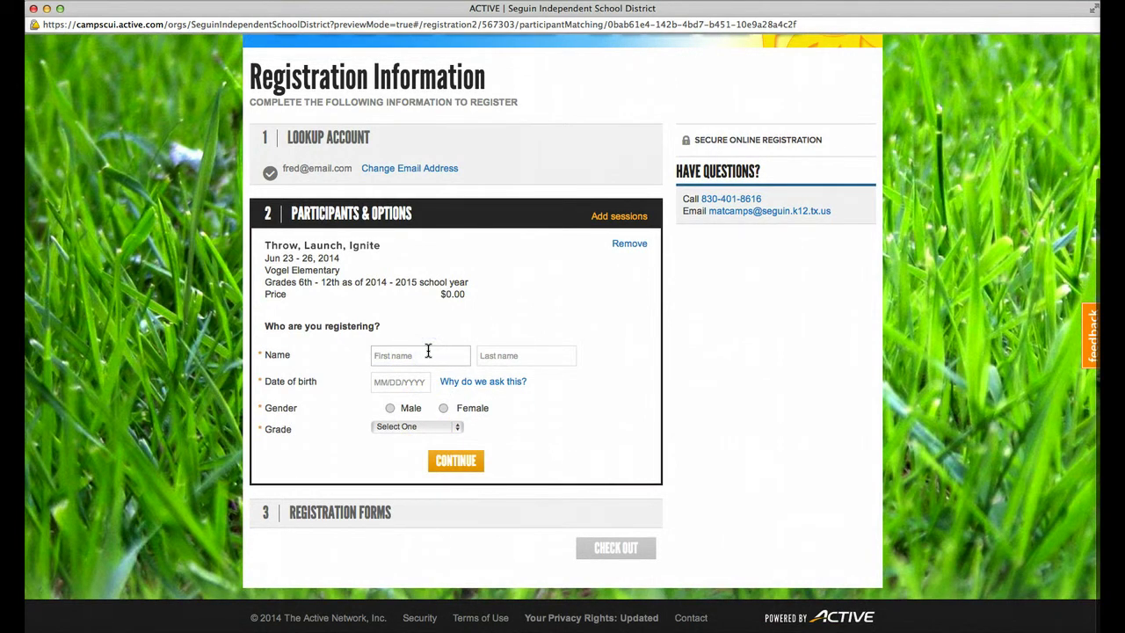
{"action": "type", "text": "BamBam"}
{"action": "key", "text": "Tab"}
{"action": "type", "text": "Flintstone"}
{"action": "key", "text": "Tab"}
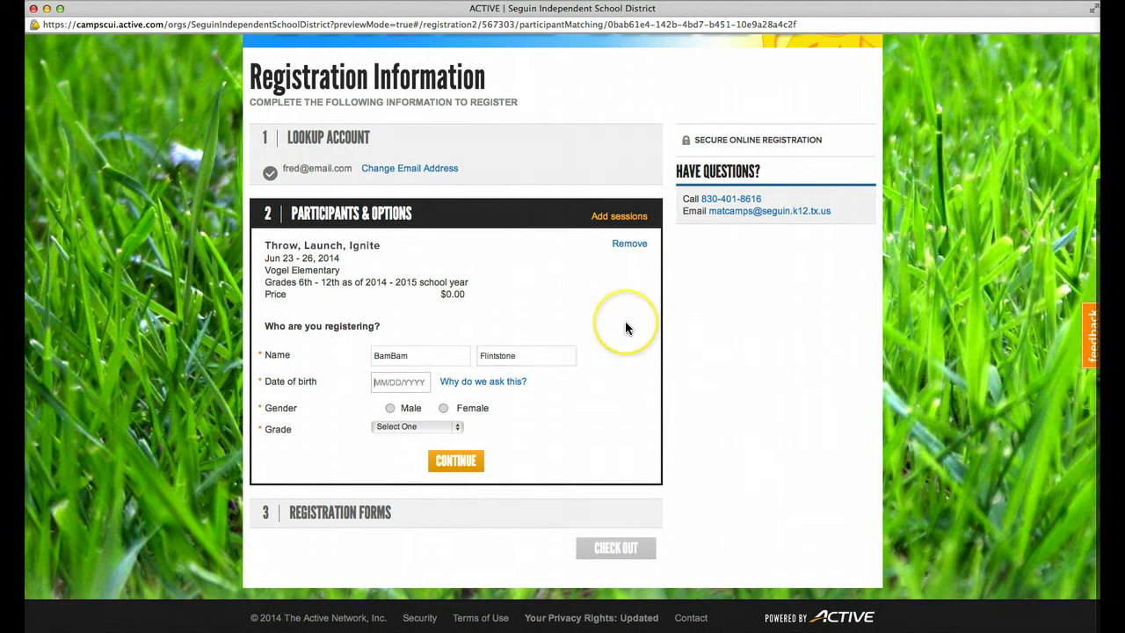
{"action": "type", "text": "0"}
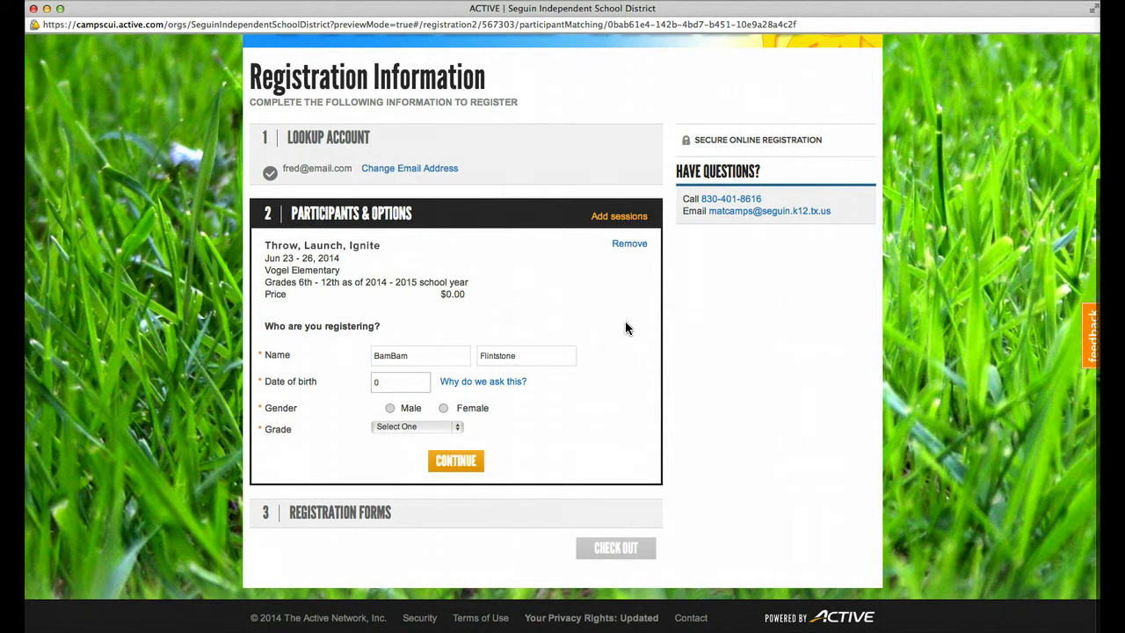
{"action": "type", "text": "1/01/2000"}
{"action": "left_click", "coordinate": [390, 407]}
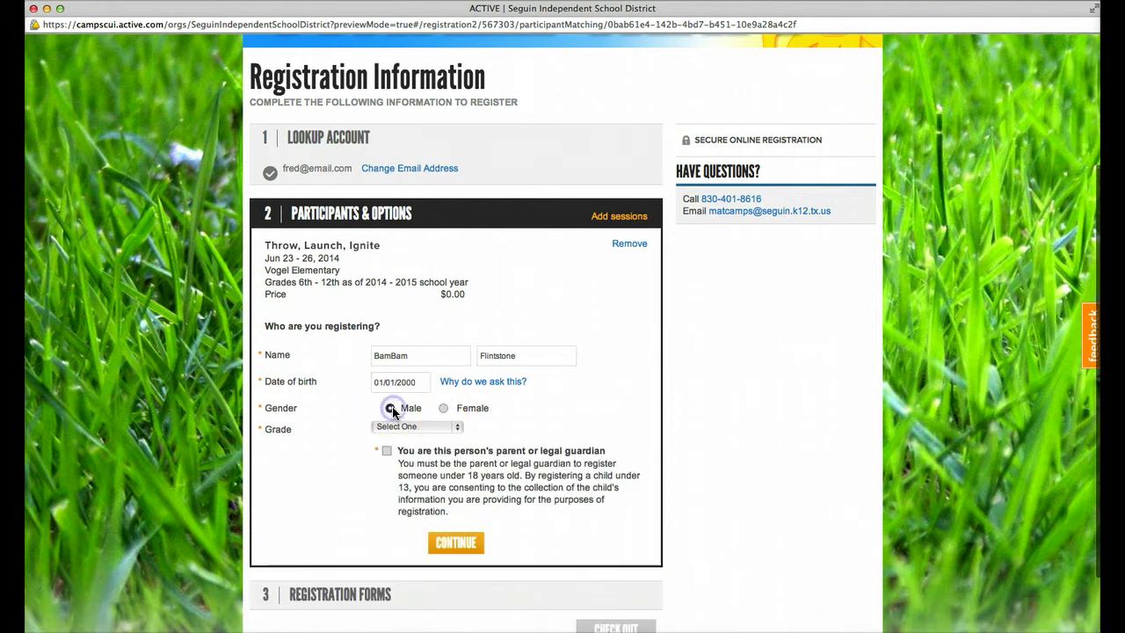
{"action": "left_click", "coordinate": [444, 427]}
{"action": "left_click", "coordinate": [429, 520]}
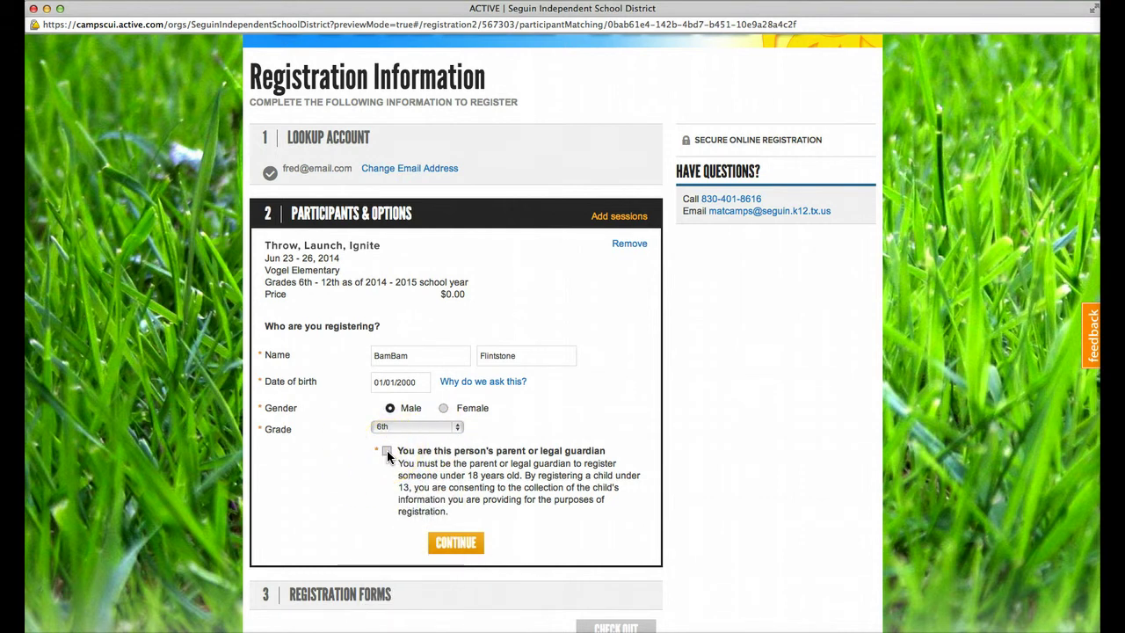
{"action": "left_click", "coordinate": [386, 451]}
{"action": "left_click", "coordinate": [433, 549]}
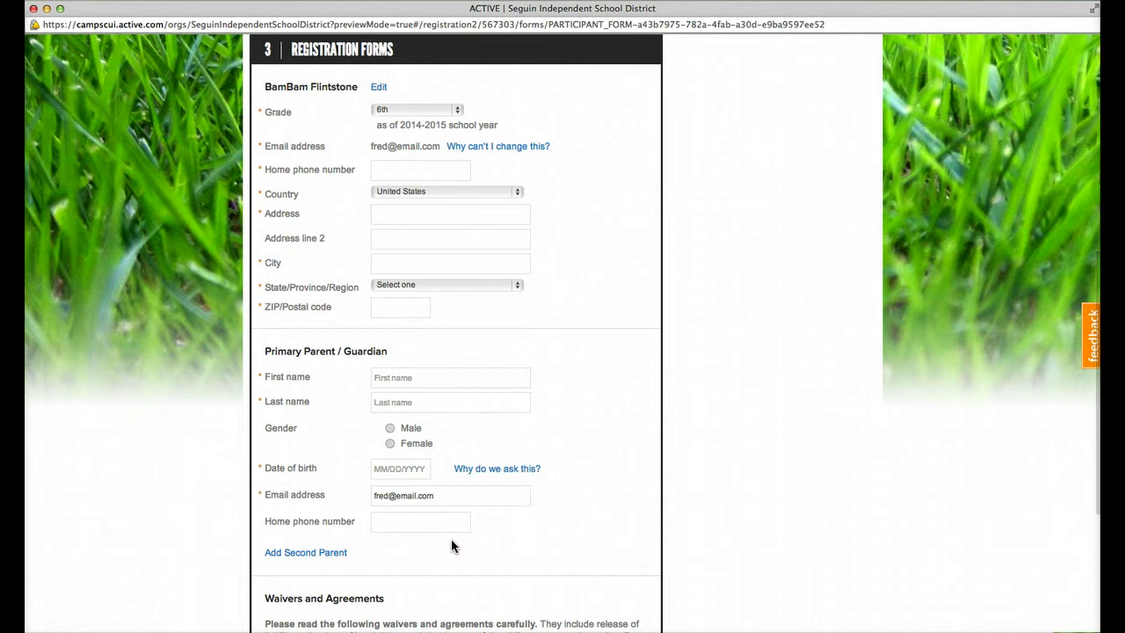
Step: Fill in the participant's home phone number and Texas street address
{"action": "left_click", "coordinate": [479, 310]}
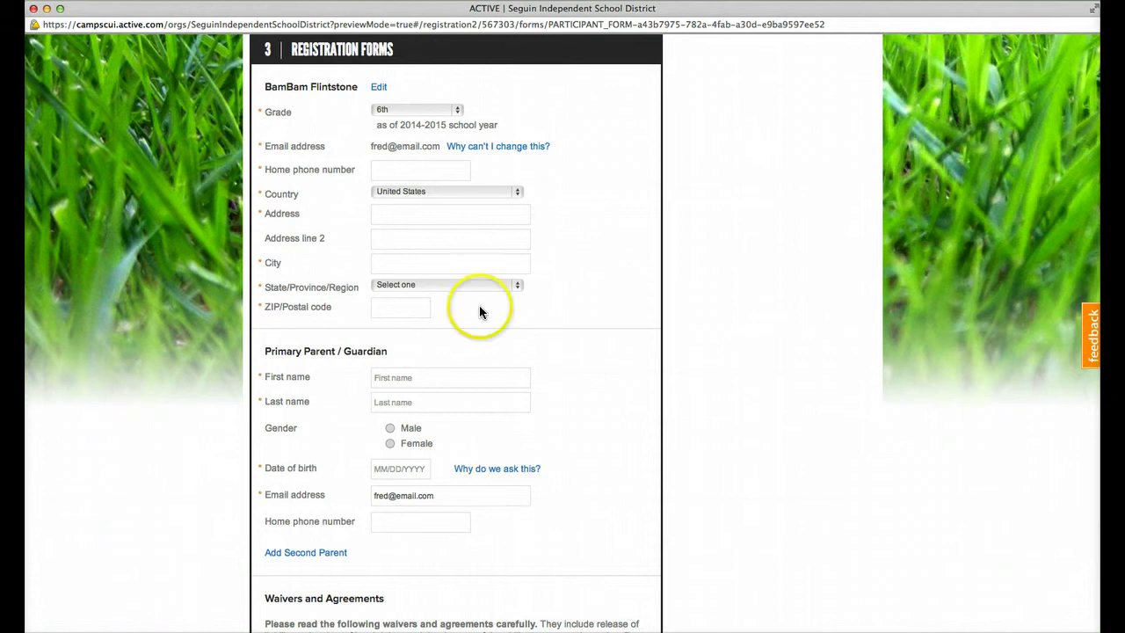
{"action": "left_click", "coordinate": [455, 170]}
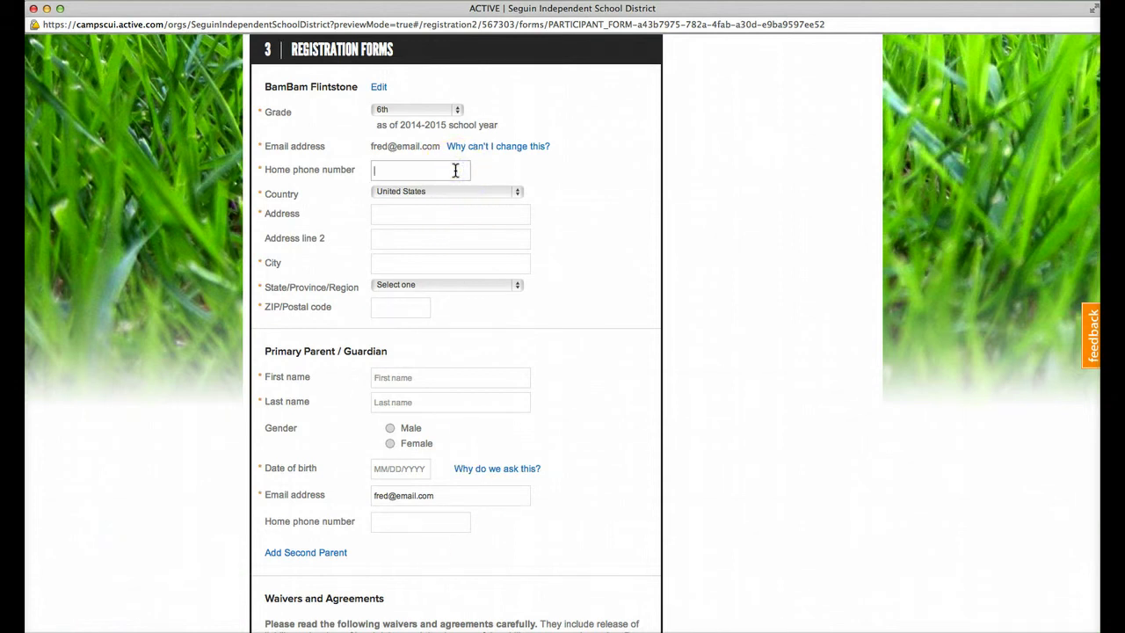
{"action": "type", "text": "8305551111"}
{"action": "left_click", "coordinate": [391, 207]}
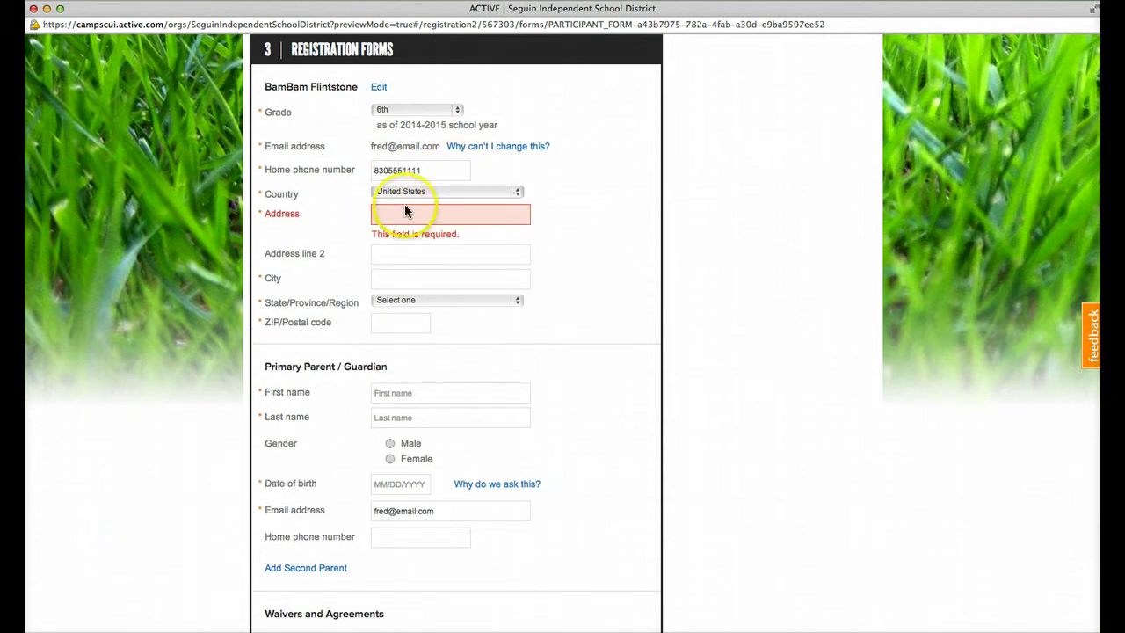
{"action": "left_click", "coordinate": [441, 215]}
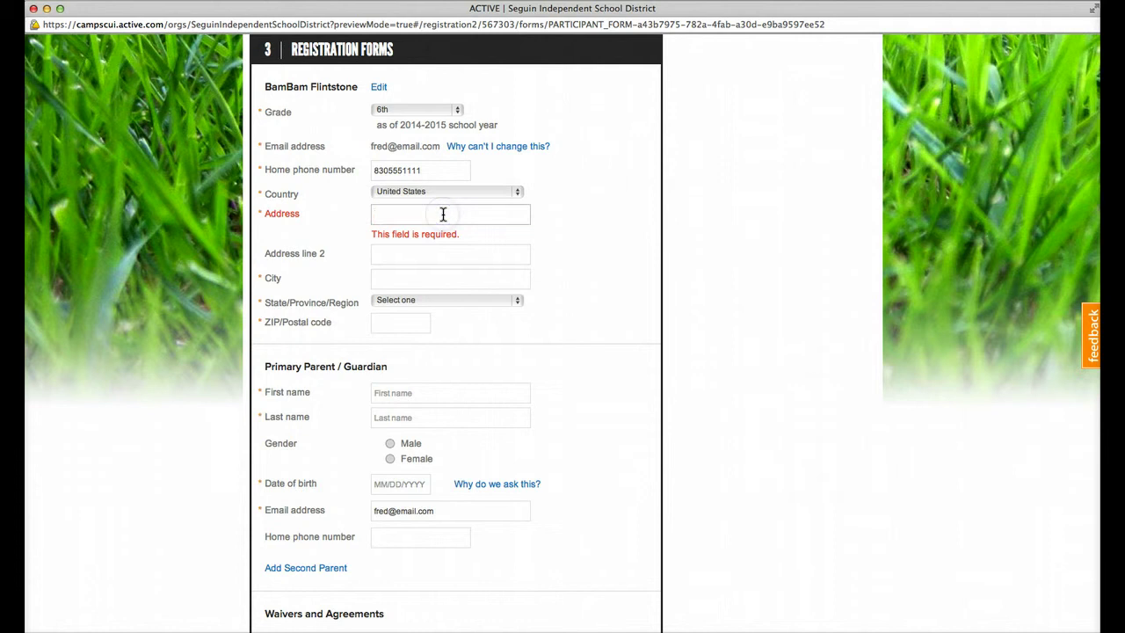
{"action": "type", "text": "1234 Main St."}
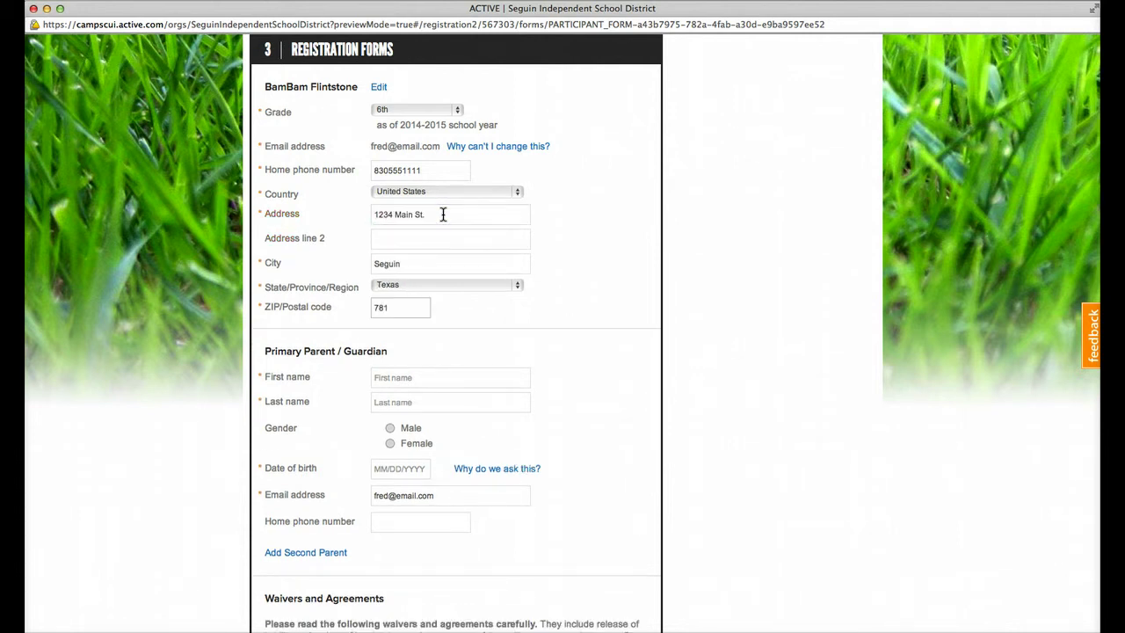
{"action": "type", "text": "55"}
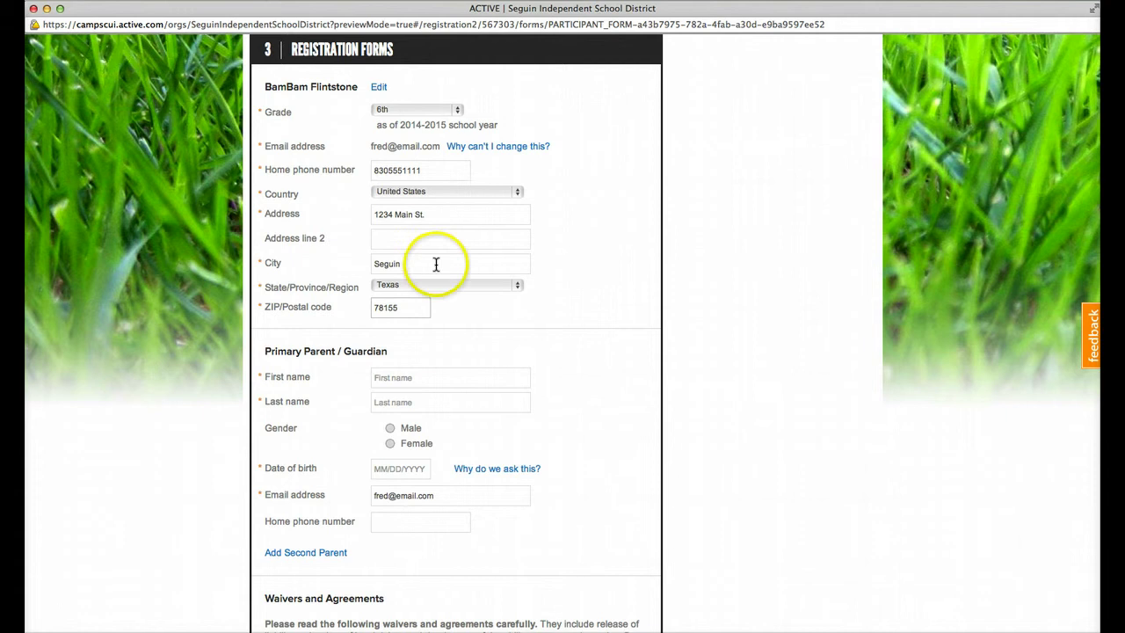
Step: Enter the primary parent's first and last name, Male gender and date of birth
{"action": "left_click", "coordinate": [437, 372]}
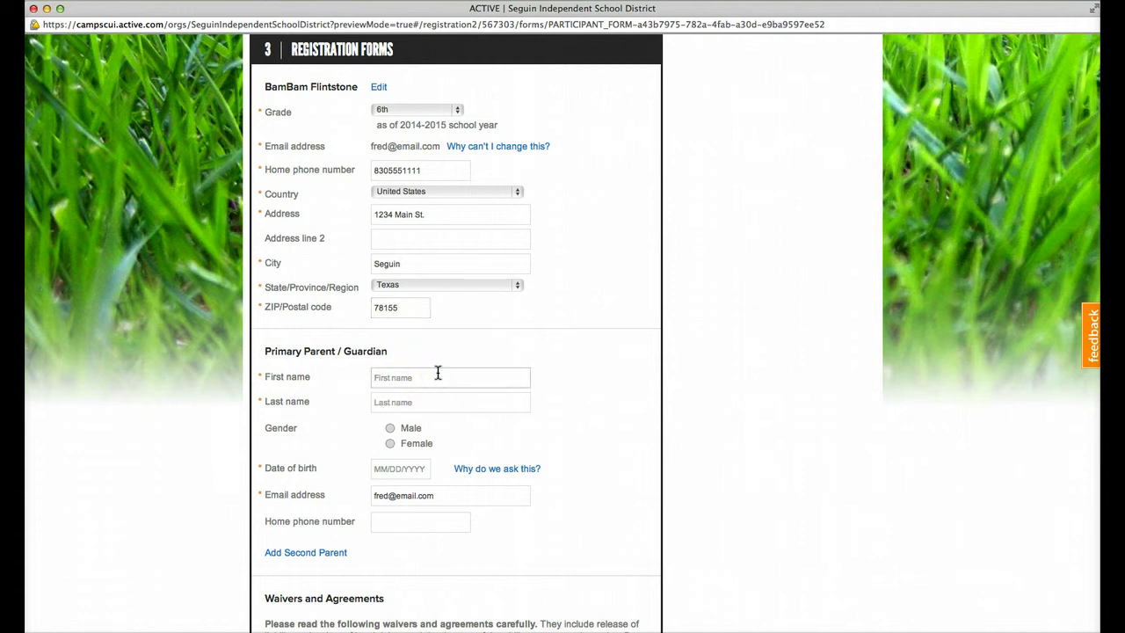
{"action": "type", "text": "Fred"}
{"action": "key", "text": "Tab"}
{"action": "type", "text": "Flintston"}
{"action": "left_click", "coordinate": [390, 428]}
{"action": "left_click", "coordinate": [394, 469]}
{"action": "type", "text": "01/01/1970"}
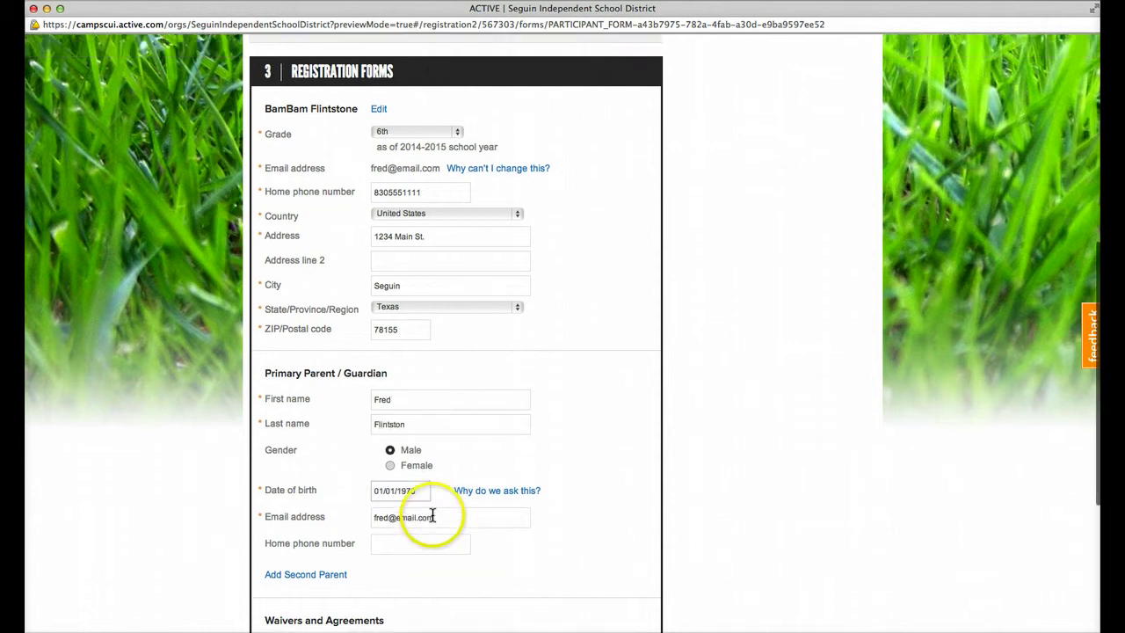
{"action": "scroll", "coordinate": [432, 514], "scroll_direction": "down", "scroll_amount": 1}
{"action": "scroll", "coordinate": [447, 489], "scroll_direction": "down", "scroll_amount": 5}
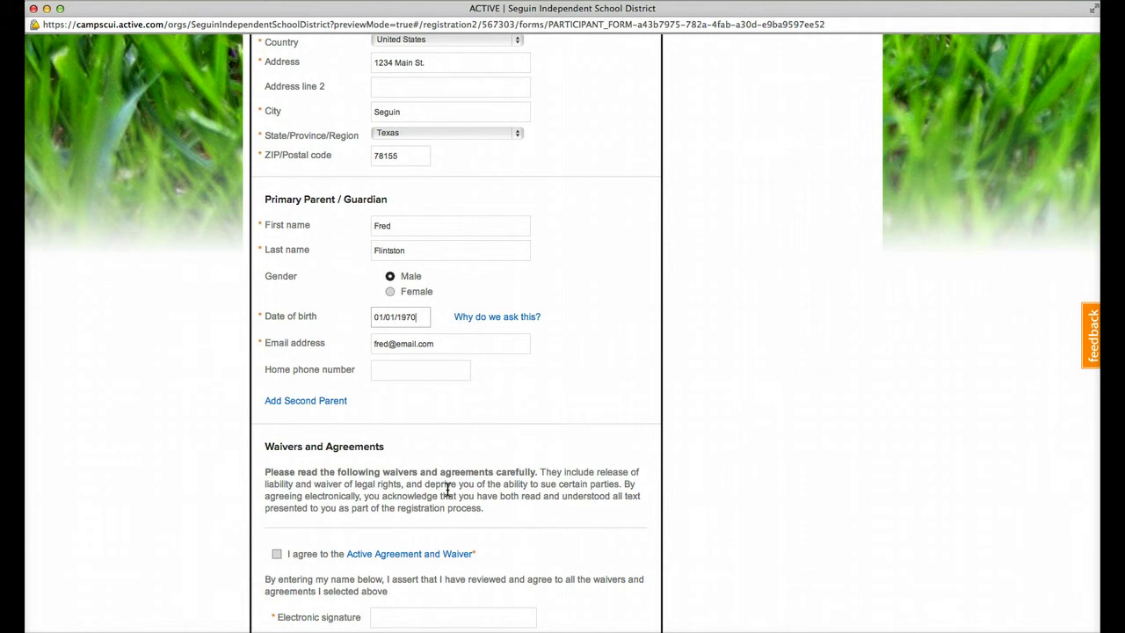
{"action": "scroll", "coordinate": [447, 490], "scroll_direction": "down", "scroll_amount": 5}
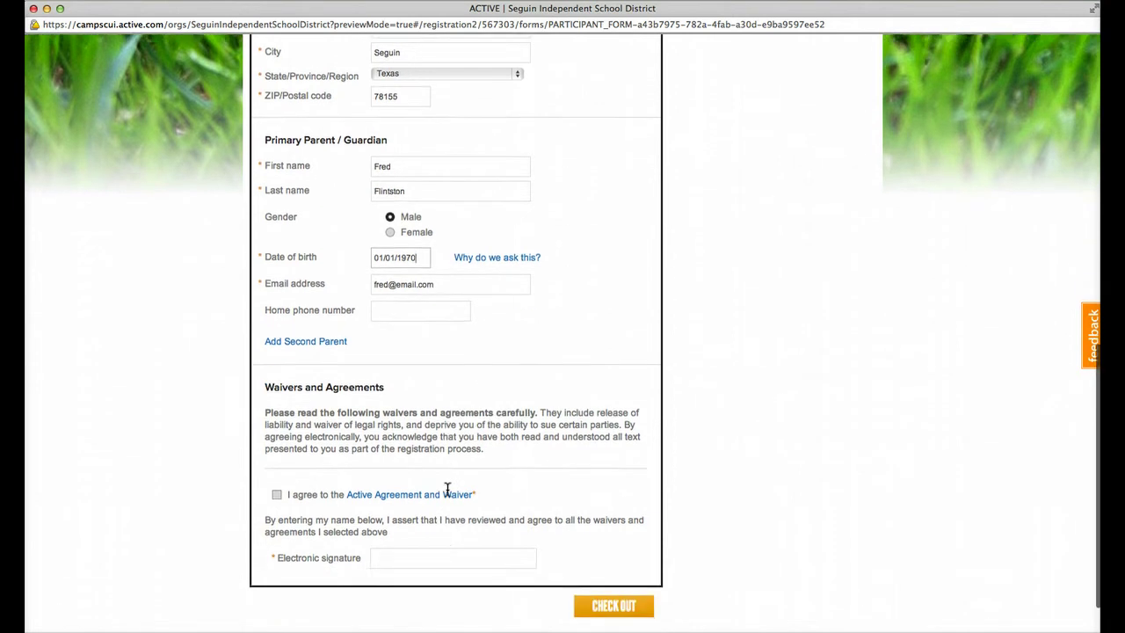
Step: Open and read through the Active Agreement and Waiver text
{"action": "left_click", "coordinate": [442, 494]}
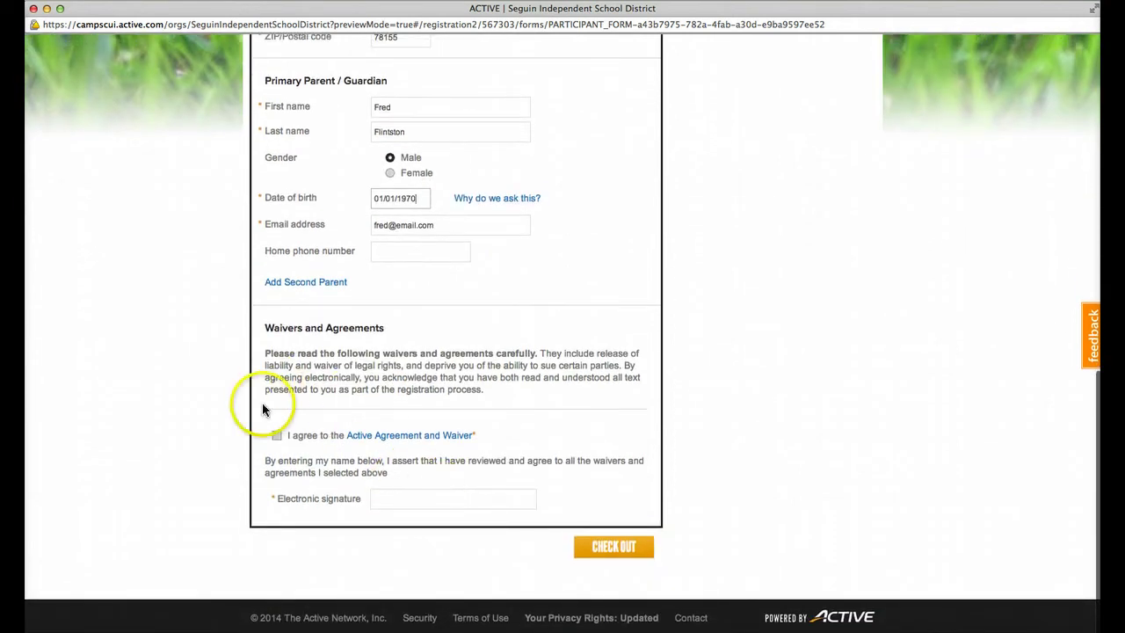
{"action": "left_click", "coordinate": [420, 437]}
{"action": "left_click", "coordinate": [578, 327]}
{"action": "scroll", "coordinate": [577, 329], "scroll_direction": "down", "scroll_amount": 5}
{"action": "scroll", "coordinate": [577, 328], "scroll_direction": "down", "scroll_amount": 3}
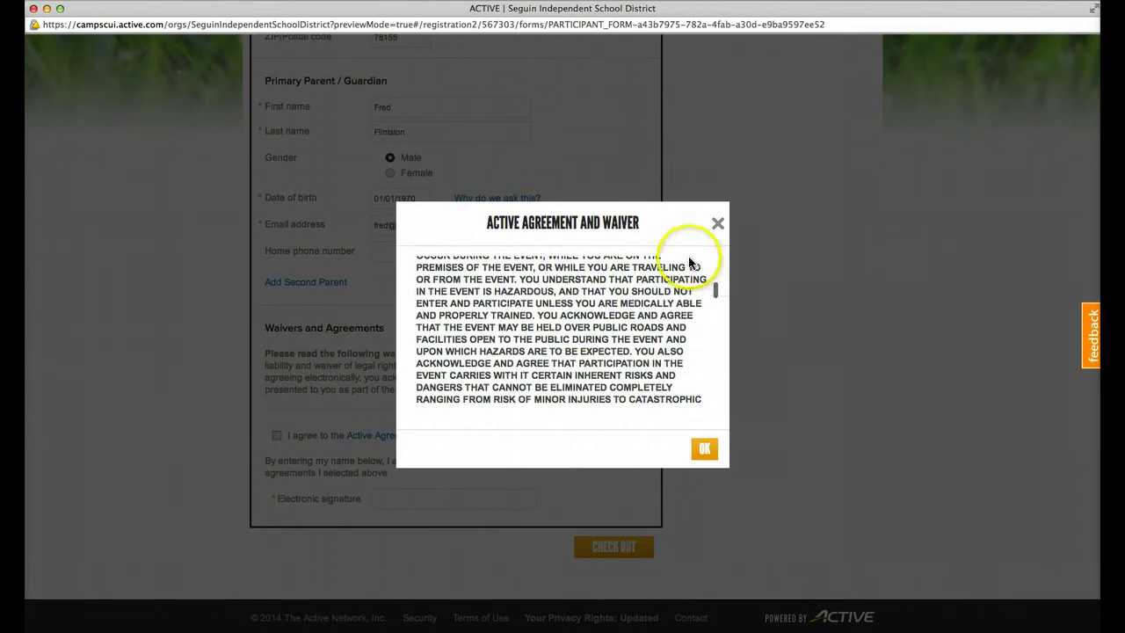
{"action": "left_click", "coordinate": [717, 224]}
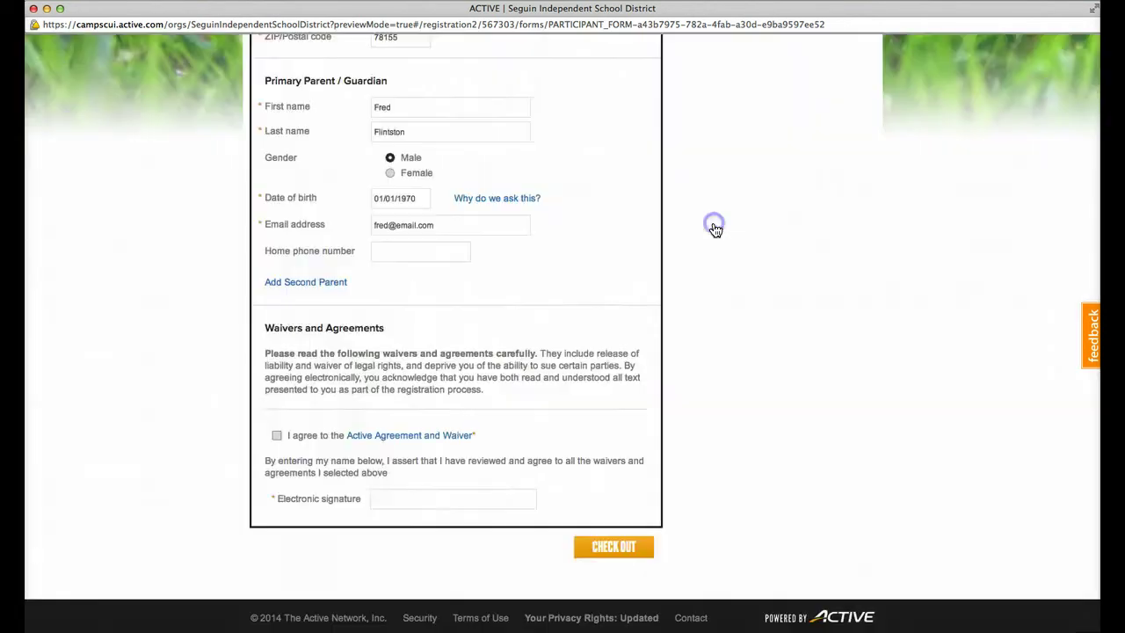
Step: Agree to the waiver, sign it with the parent's name, and check out
{"action": "left_click", "coordinate": [276, 436]}
{"action": "left_click", "coordinate": [414, 499]}
{"action": "type", "text": "Fred Flintstone"}
{"action": "left_click", "coordinate": [591, 547]}
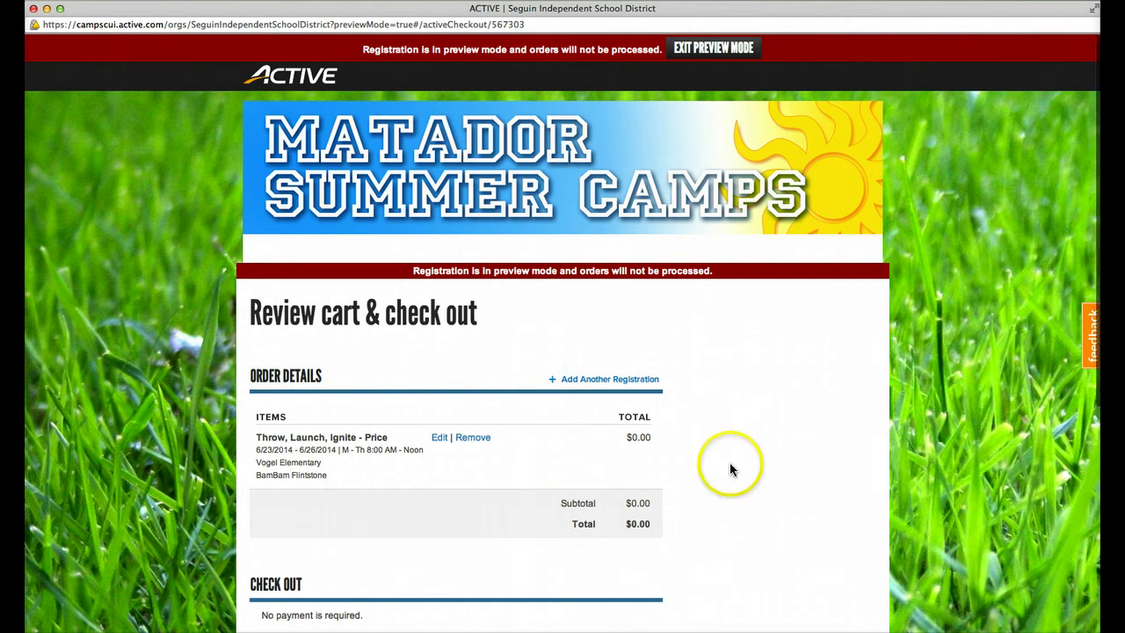
Step: Set and verify the new account's password, then complete the checkout
{"action": "scroll", "coordinate": [731, 466], "scroll_direction": "down", "scroll_amount": 5}
{"action": "left_click", "coordinate": [437, 387]}
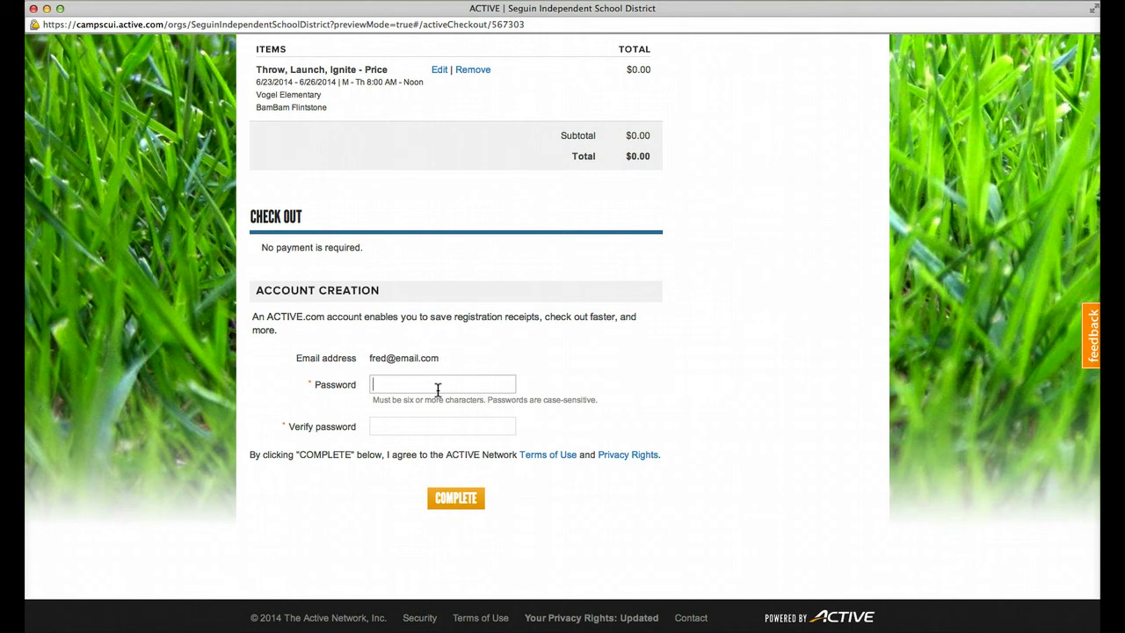
{"action": "type", "text": "password"}
{"action": "key", "text": "Tab"}
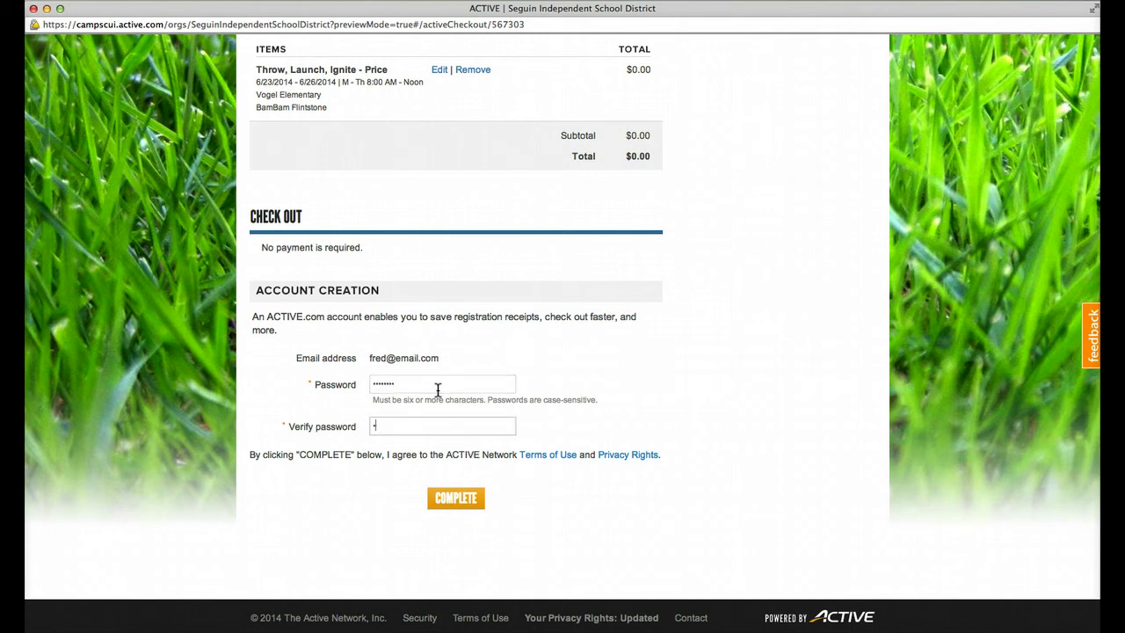
{"action": "type", "text": "password"}
{"action": "left_click", "coordinate": [442, 502]}
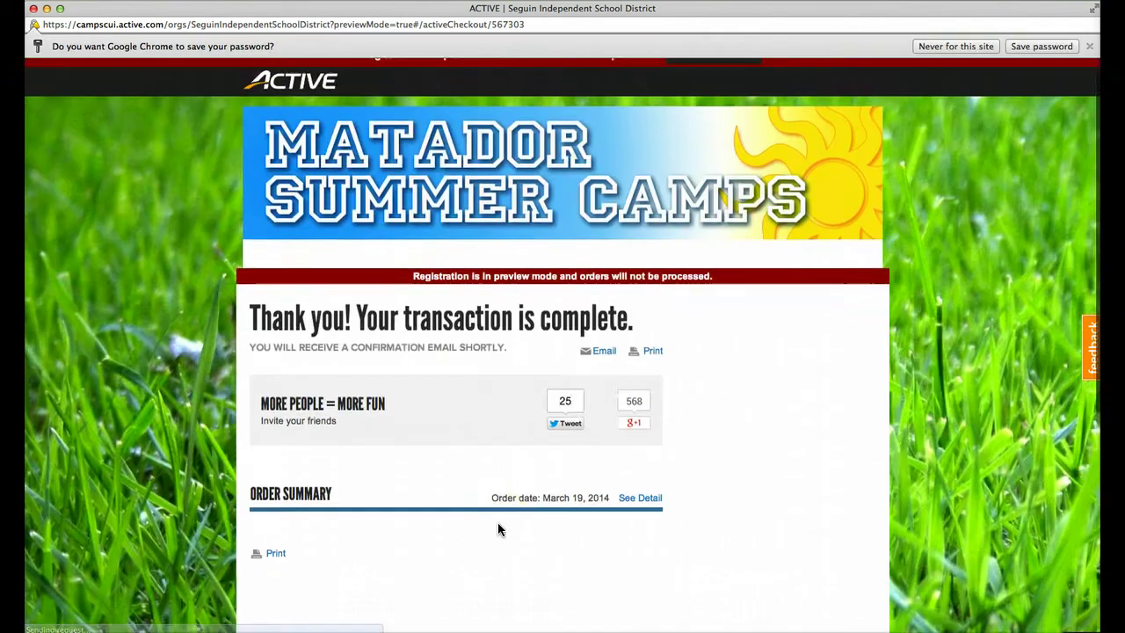
Step: Scroll down the thank-you page to view the order summary
{"action": "scroll", "coordinate": [498, 528], "scroll_direction": "down", "scroll_amount": 2}
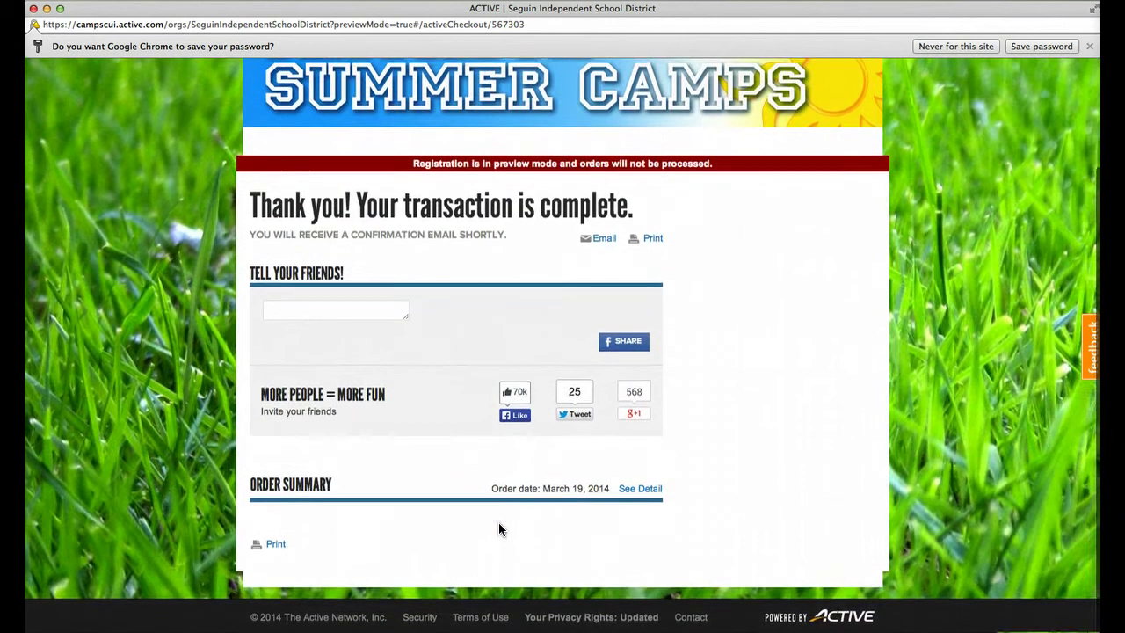